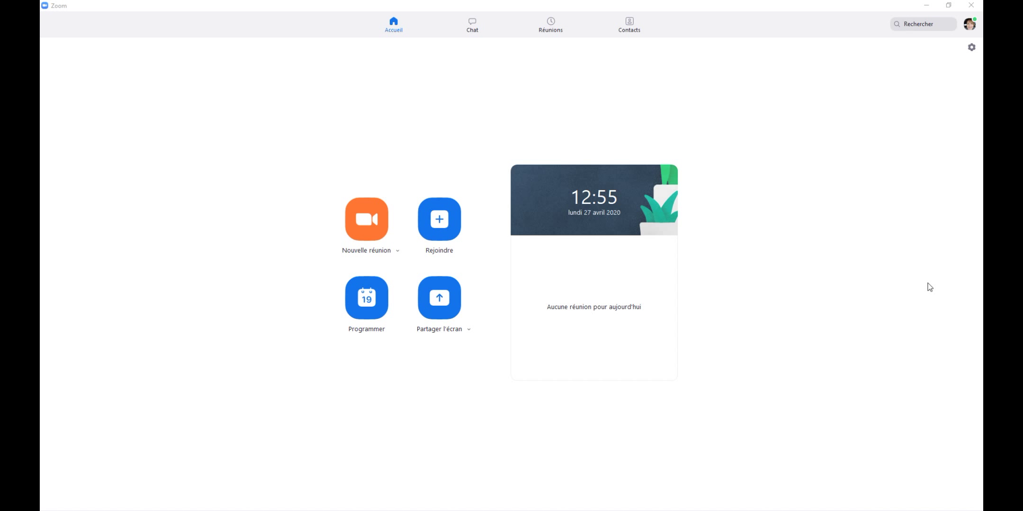
# Step: Start scheduling a meeting and set its subject to "Test 1 Zoom création"
pyautogui.click(366, 301)
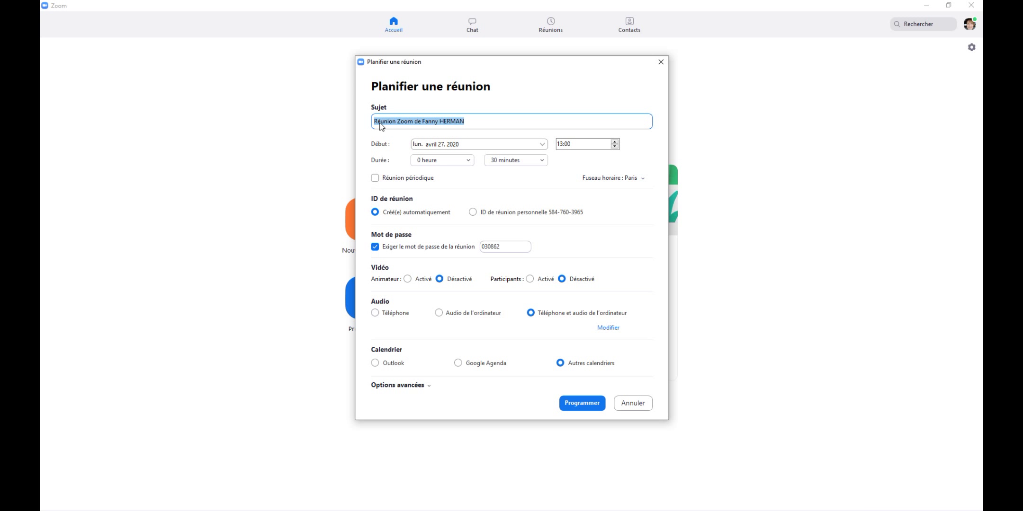
pyautogui.write('T')
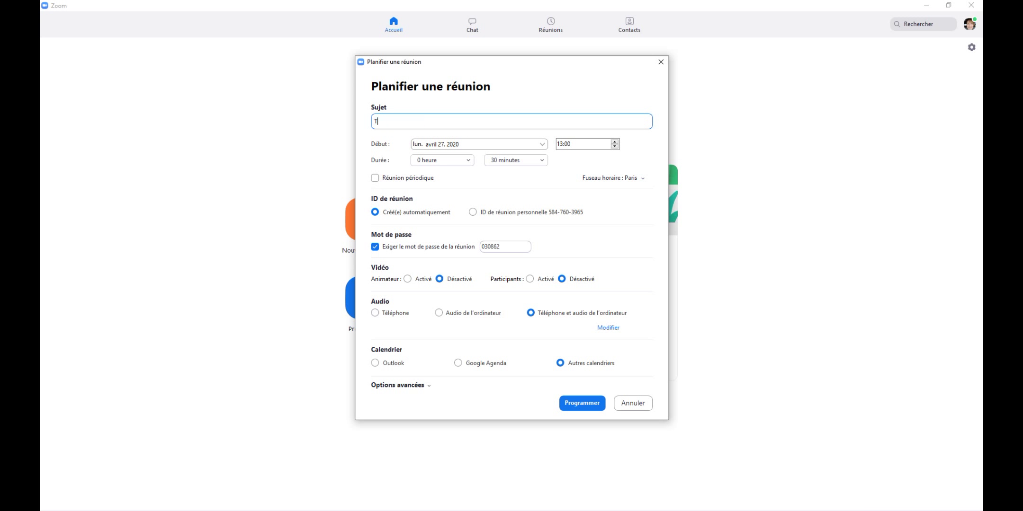
pyautogui.write('est 1 Zoom création')
# Step: Set the meeting's start date to Thursday, April 30, 2020
pyautogui.click(543, 145)
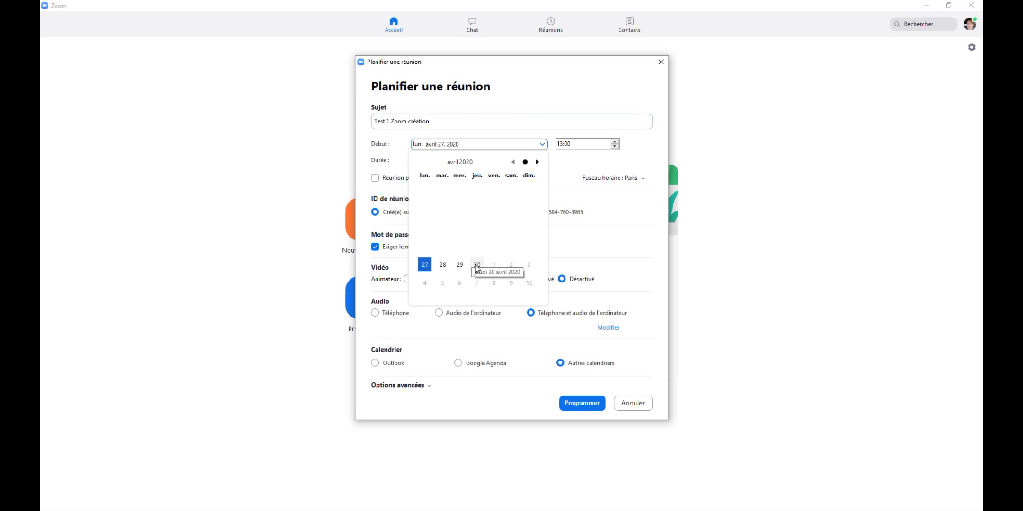
pyautogui.click(537, 162)
pyautogui.click(536, 162)
pyautogui.click(512, 162)
pyautogui.click(512, 162)
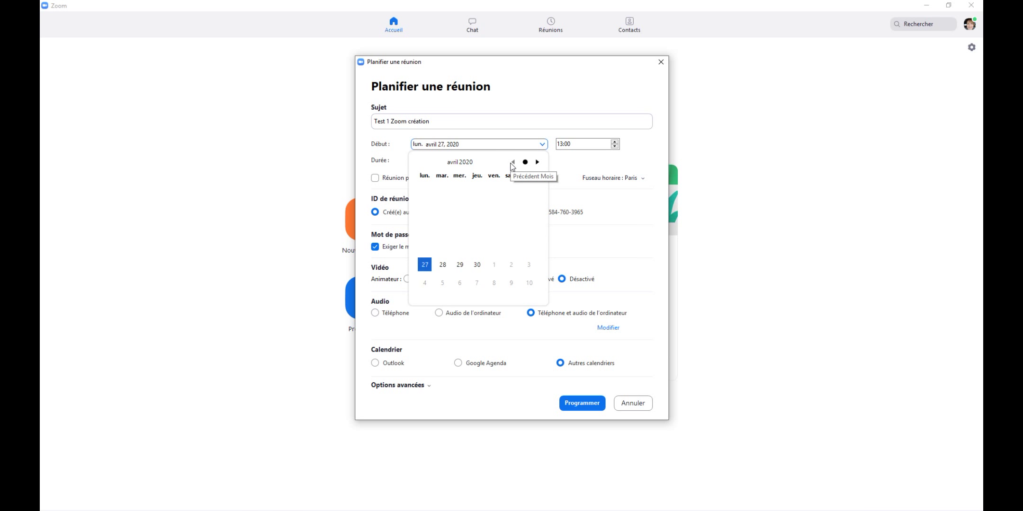
pyautogui.click(477, 266)
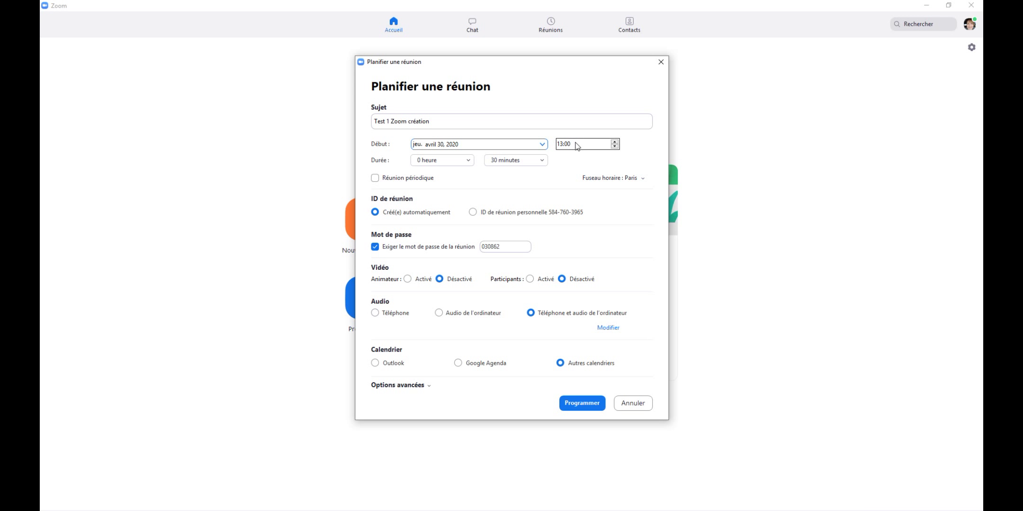
# Step: Set the meeting's start time to 9:00
pyautogui.click(615, 143)
pyautogui.click(615, 142)
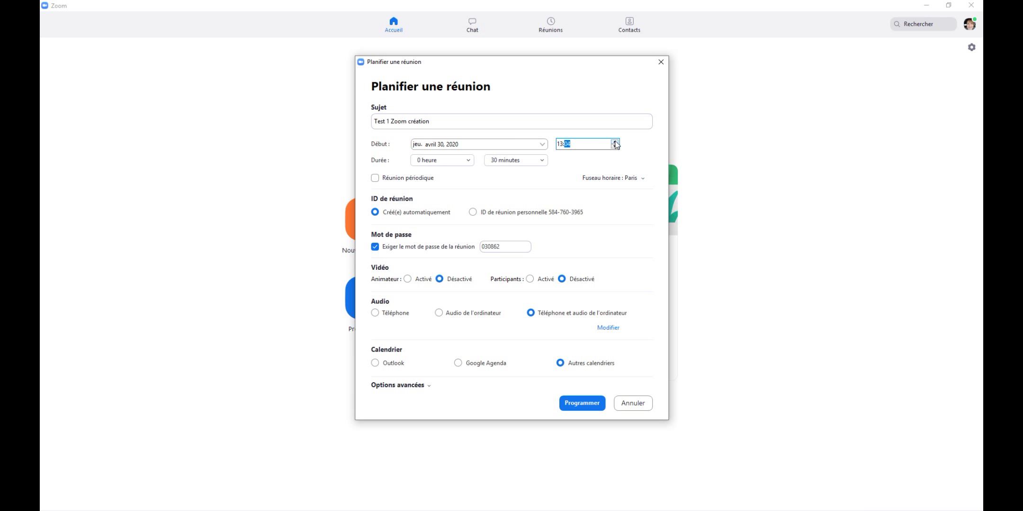
pyautogui.click(559, 145)
pyautogui.click(567, 147)
pyautogui.click(560, 146)
pyautogui.click(577, 145)
# Step: Look through the meeting duration options, try 45 minutes, and set the duration back to 30 minutes
pyautogui.click(471, 163)
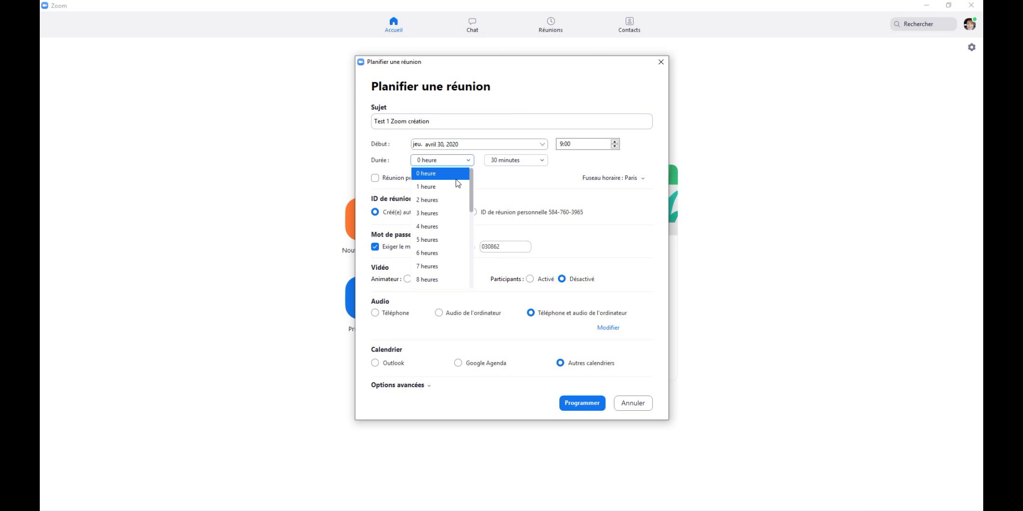
pyautogui.scroll(-5, 445, 246)
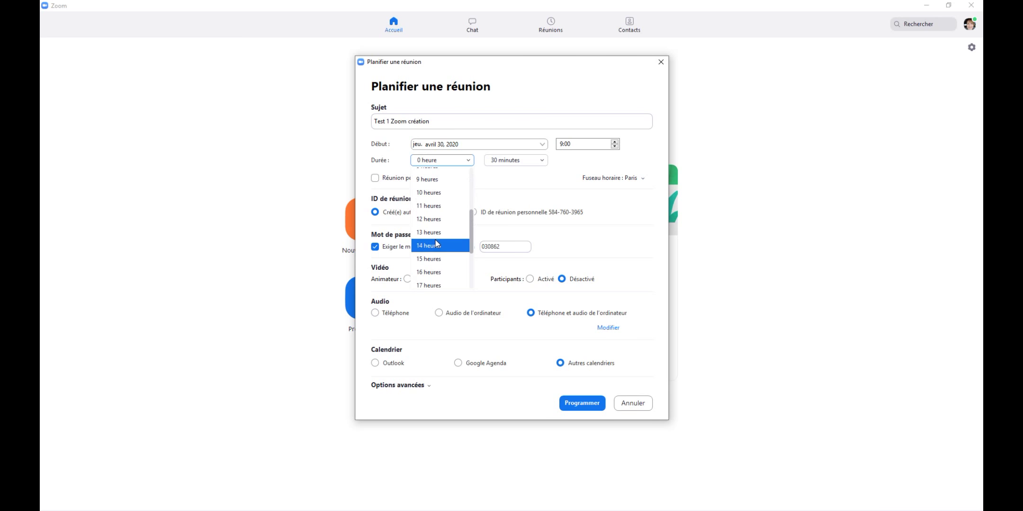
pyautogui.scroll(-1, 450, 244)
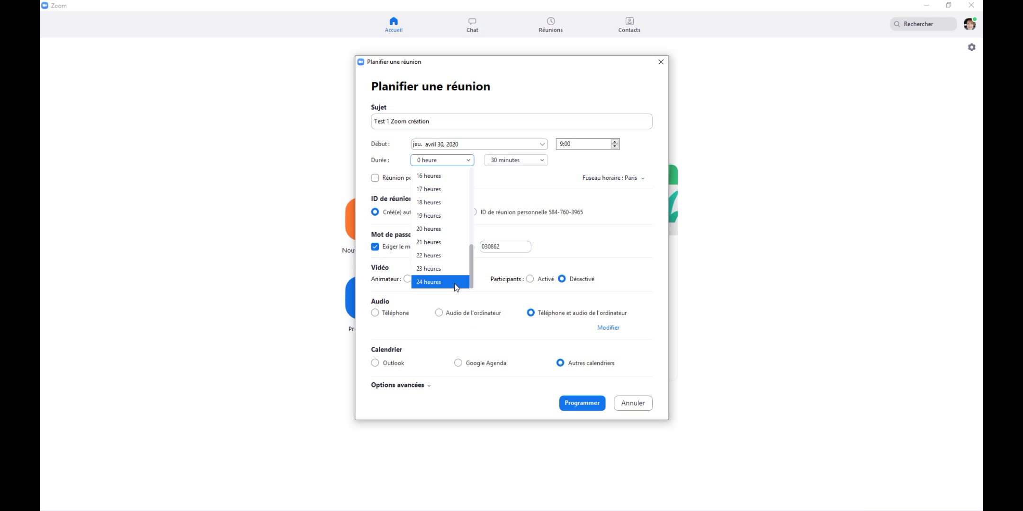
pyautogui.click(536, 177)
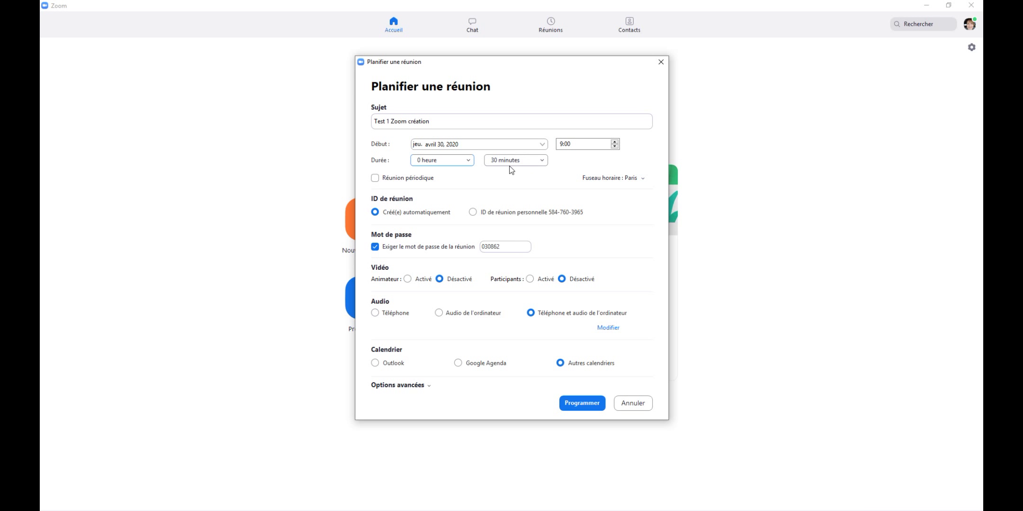
pyautogui.click(543, 161)
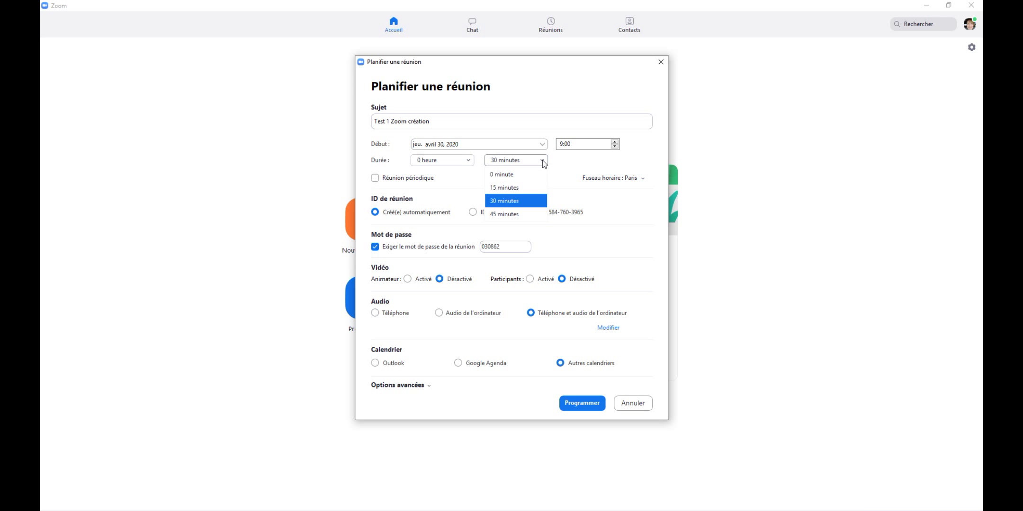
pyautogui.click(511, 214)
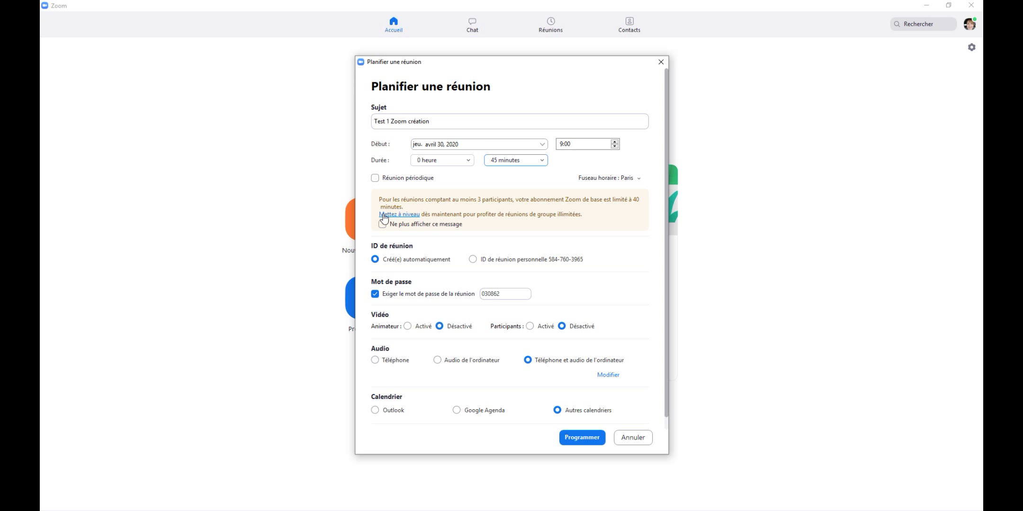
pyautogui.click(543, 159)
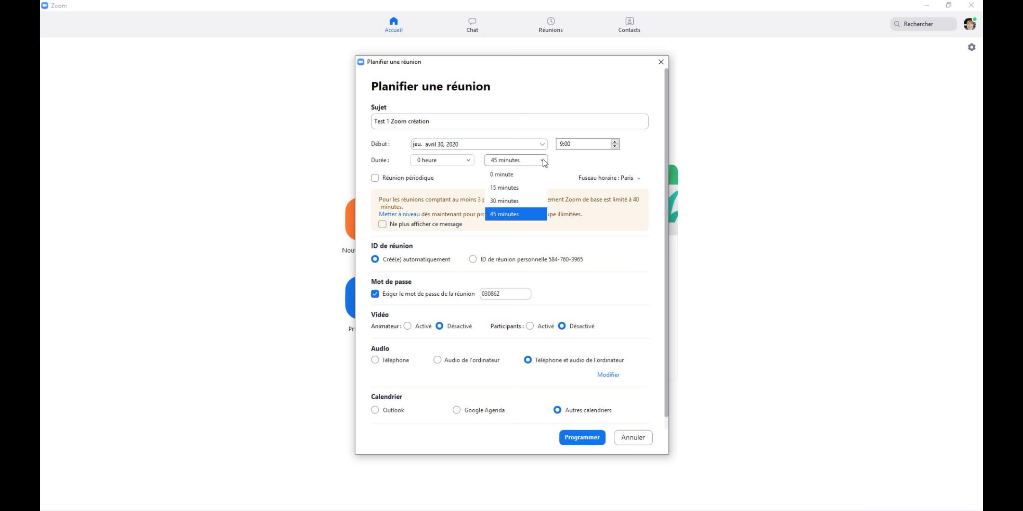
pyautogui.click(529, 201)
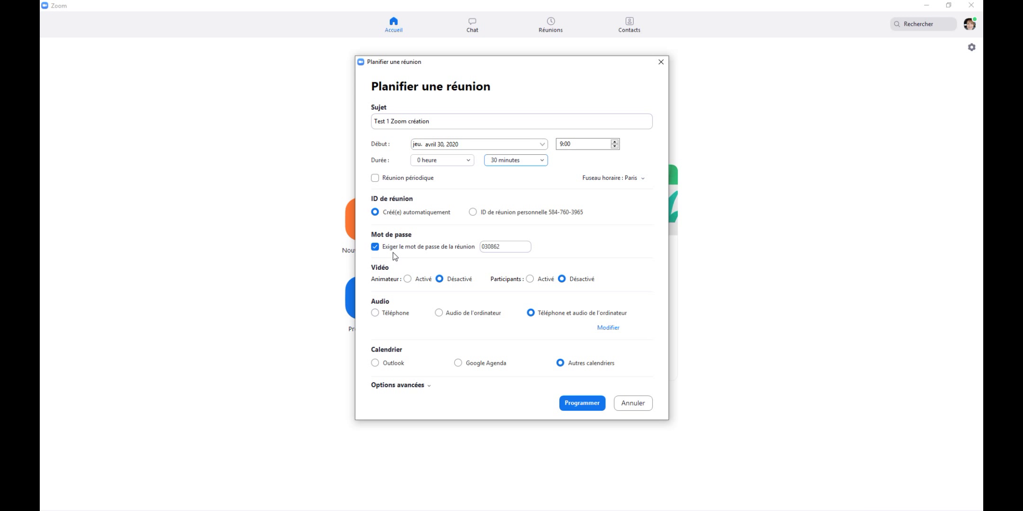
# Step: Turn the meeting password requirement off and on again, keeping the generated password
pyautogui.click(375, 247)
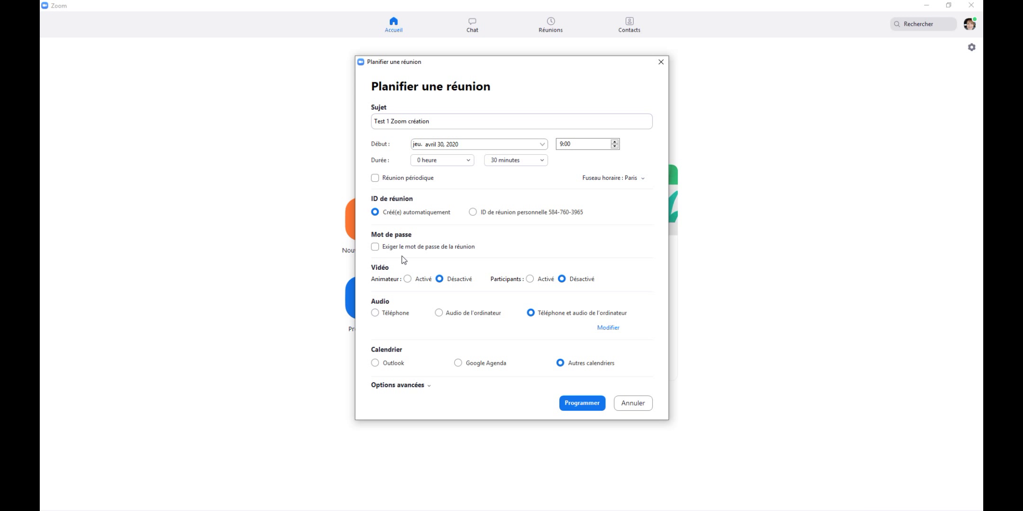
pyautogui.click(375, 248)
pyautogui.doubleClick(505, 248)
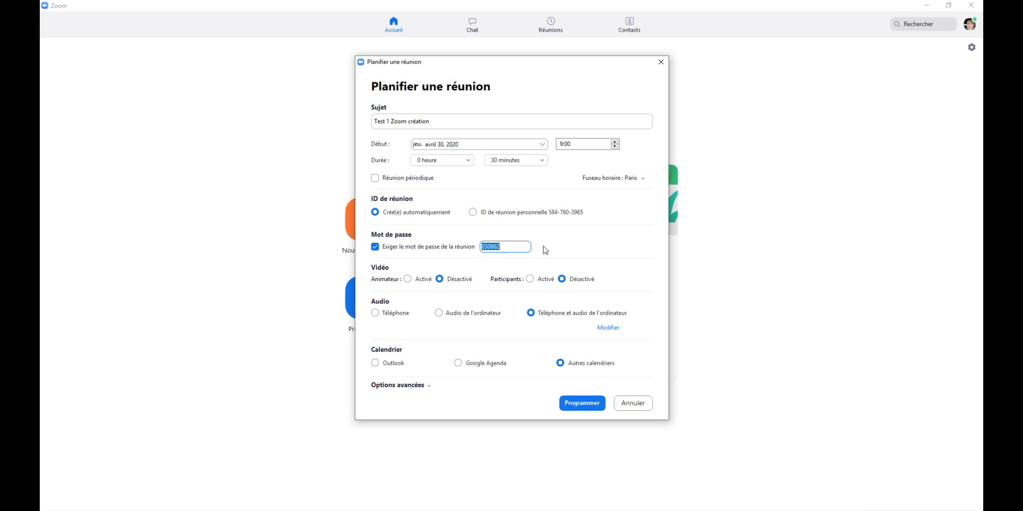
pyautogui.click(417, 258)
# Step: Turn on video for both the host and the participants
pyautogui.click(407, 280)
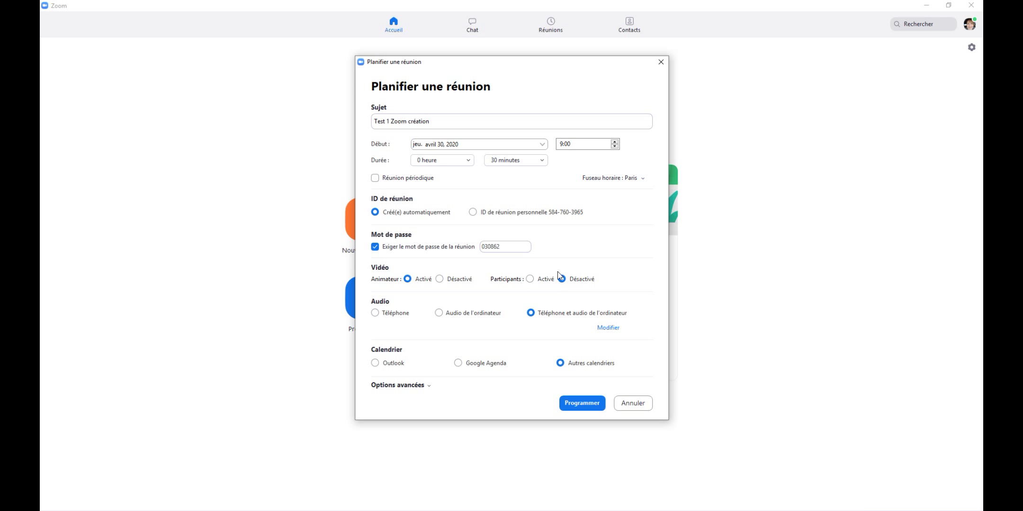
pyautogui.click(529, 280)
# Step: Enable automatic recording of the meeting on the local computer in the advanced options and schedule the meeting
pyautogui.click(428, 385)
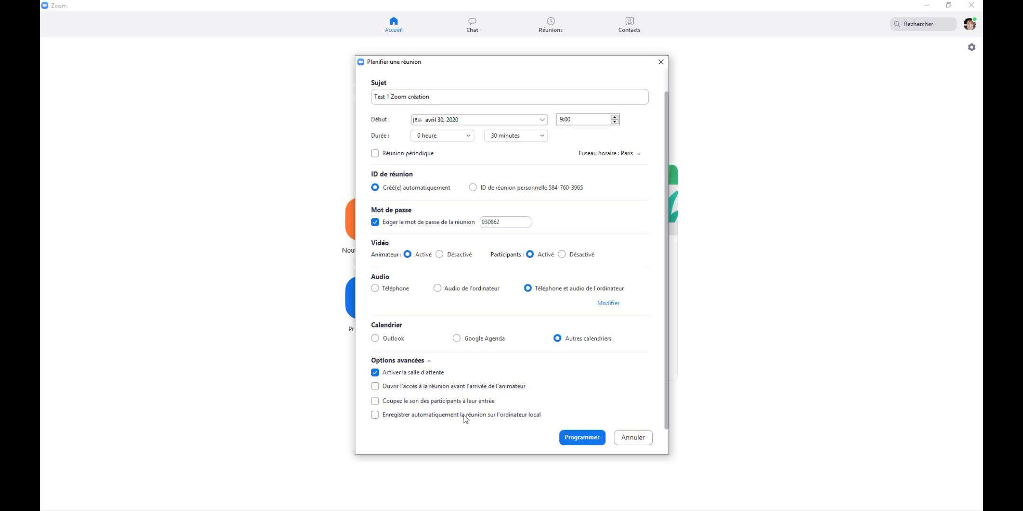
pyautogui.click(374, 416)
pyautogui.click(591, 438)
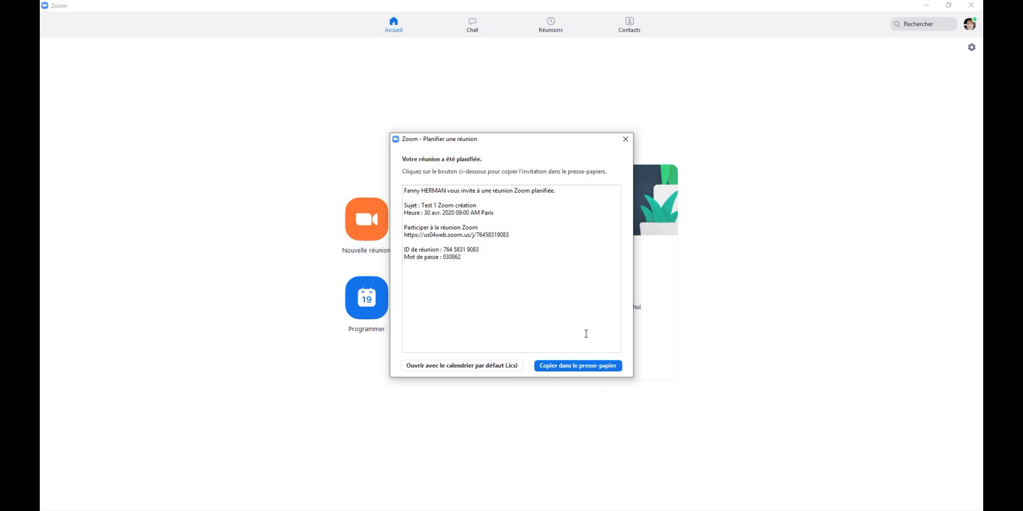
# Step: Copy the meeting invitation to the clipboard and start a new e-mail message in Outlook
pyautogui.click(566, 366)
pyautogui.hotkey('alt', 'Tab')
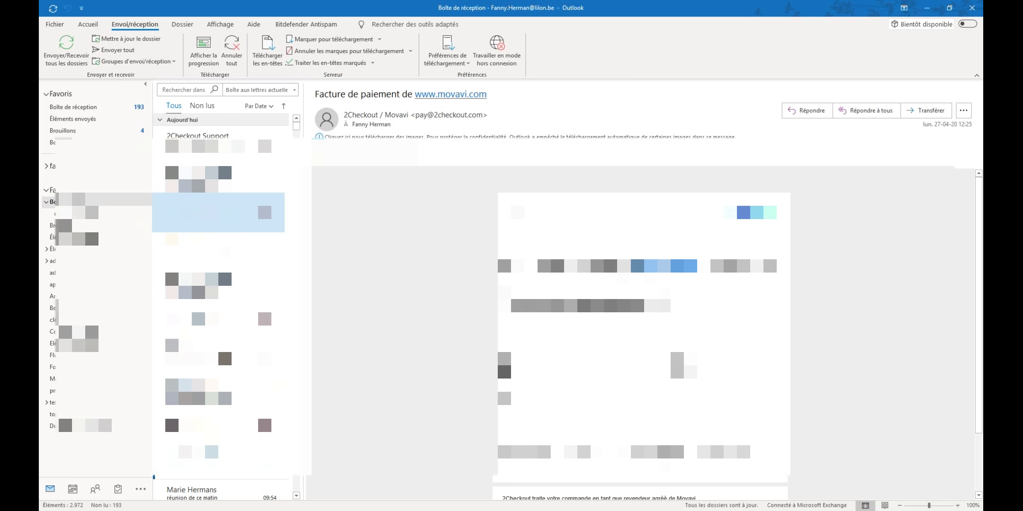
pyautogui.click(87, 25)
pyautogui.click(56, 47)
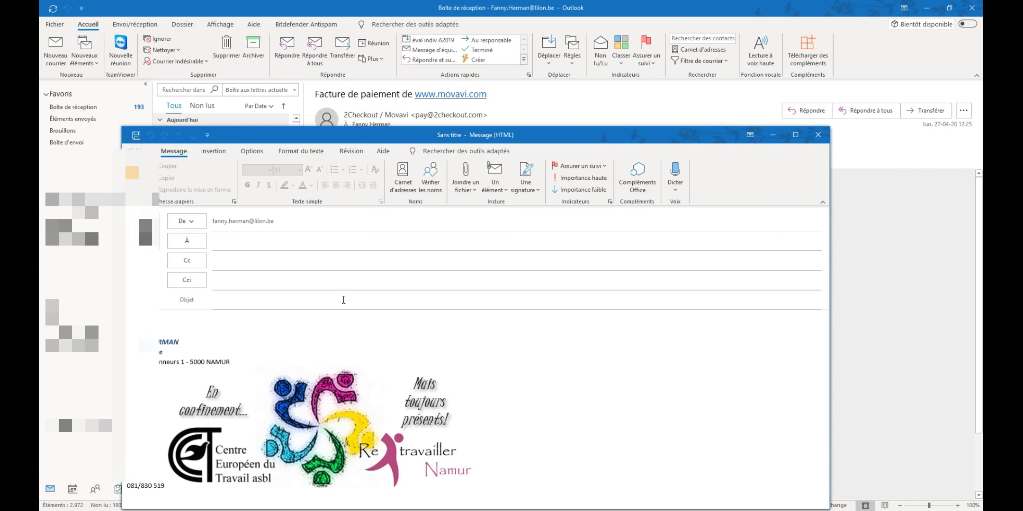
pyautogui.moveTo(484, 138)
pyautogui.mouseDown()
pyautogui.moveTo(527, 104)
pyautogui.moveTo(519, 92)
pyautogui.mouseUp()
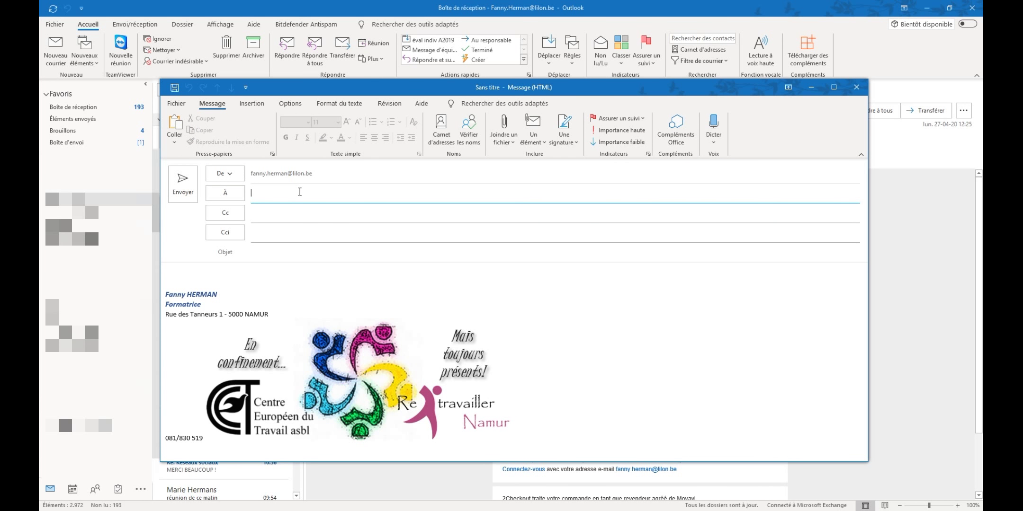
# Step: Address the message to the sender's own e-mail address and enter the subject "Test 1 rénion Zoom"
pyautogui.write('fann')
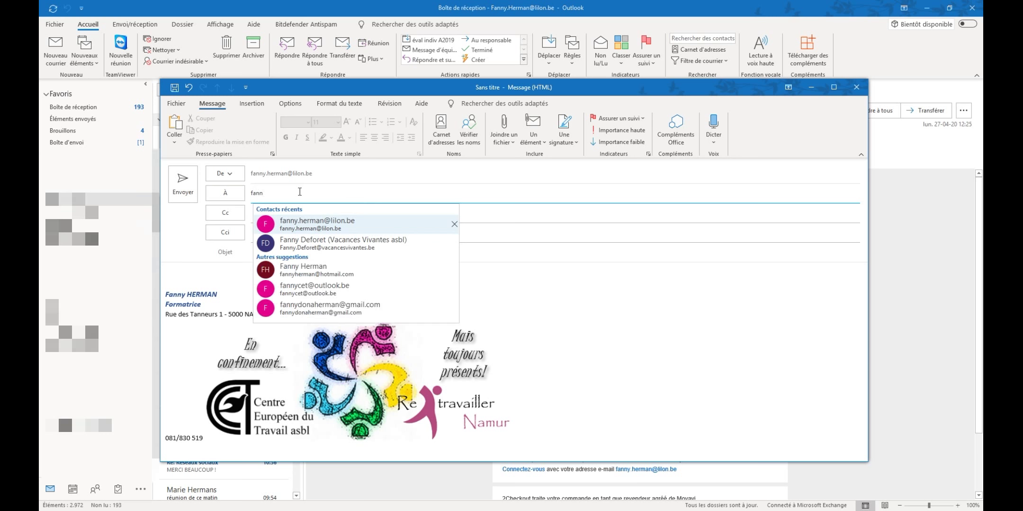
pyautogui.click(301, 223)
pyautogui.click(281, 255)
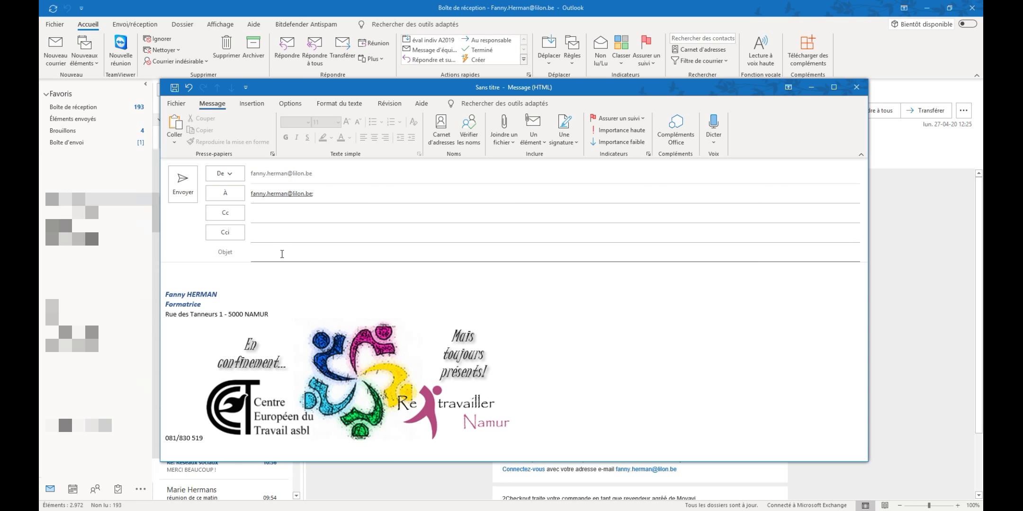
pyautogui.write('Test 1 rénion Zoom')
# Step: Paste the copied Zoom invitation into the message body above the signature and send the e-mail
pyautogui.moveTo(300, 367); pyautogui.dragTo(263, 377)
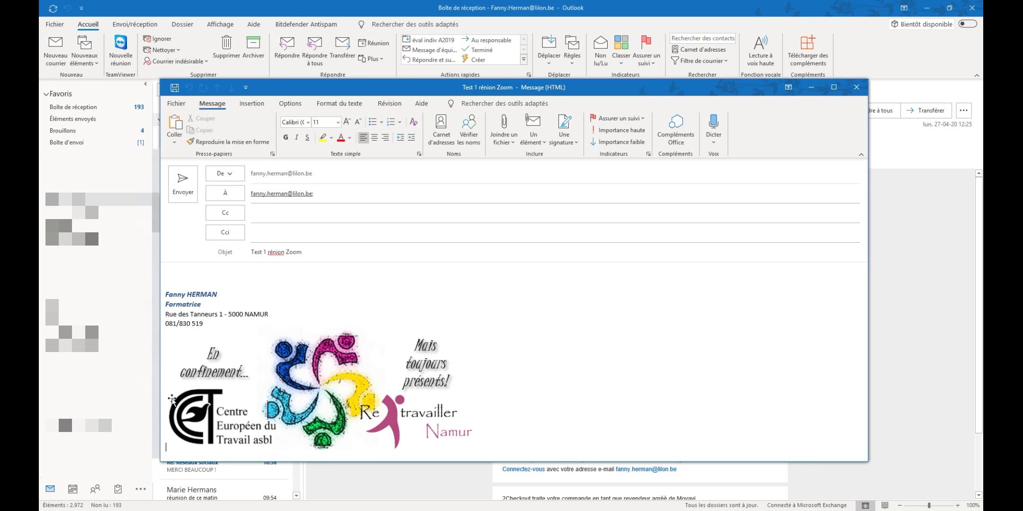
pyautogui.click(184, 273)
pyautogui.hotkey('ctrl', 'v')
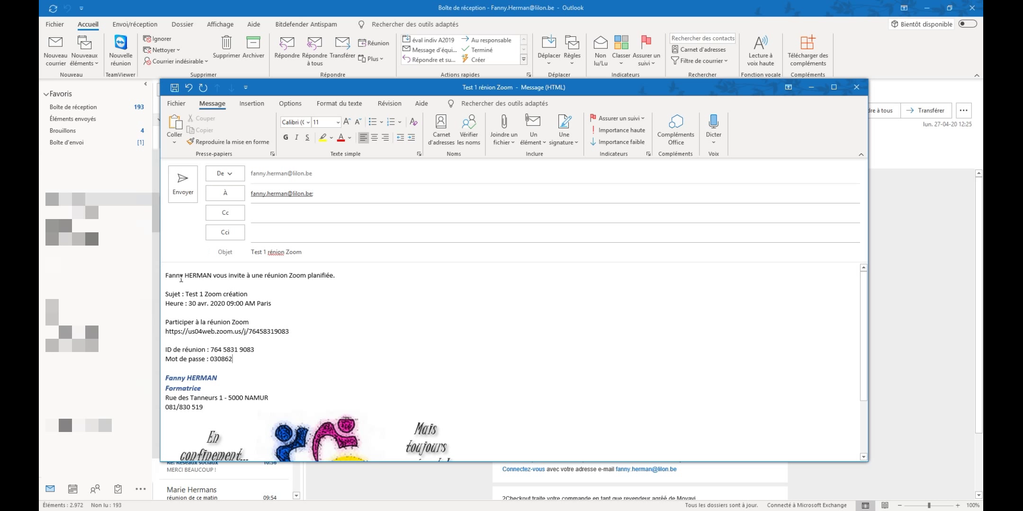
pyautogui.click(179, 187)
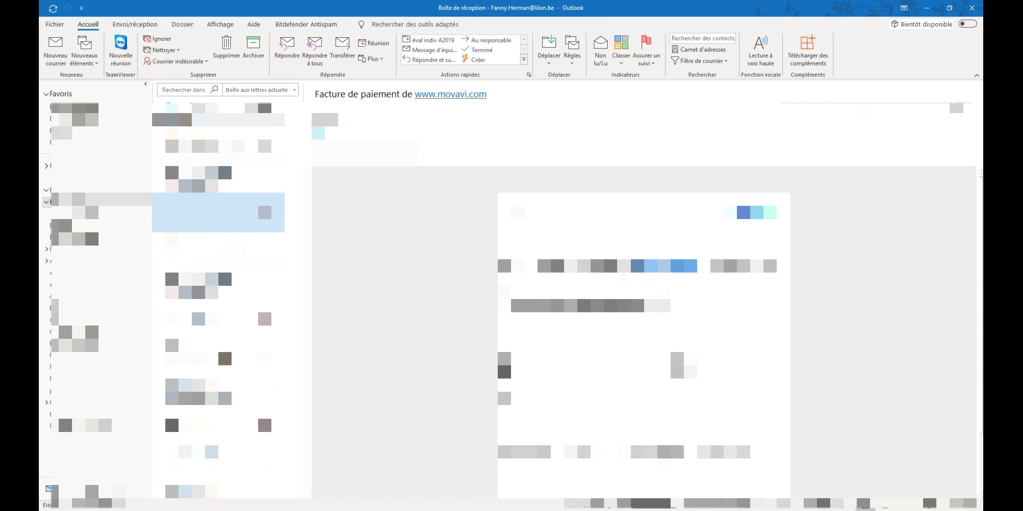
# Step: Return to Zoom, close the invitation window, and show the upcoming meetings
pyautogui.click(926, 8)
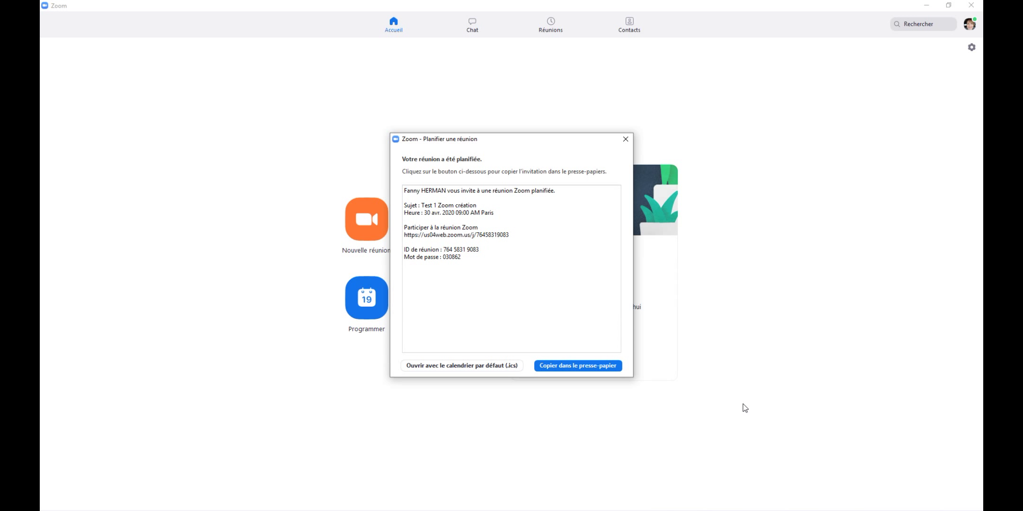
pyautogui.click(625, 141)
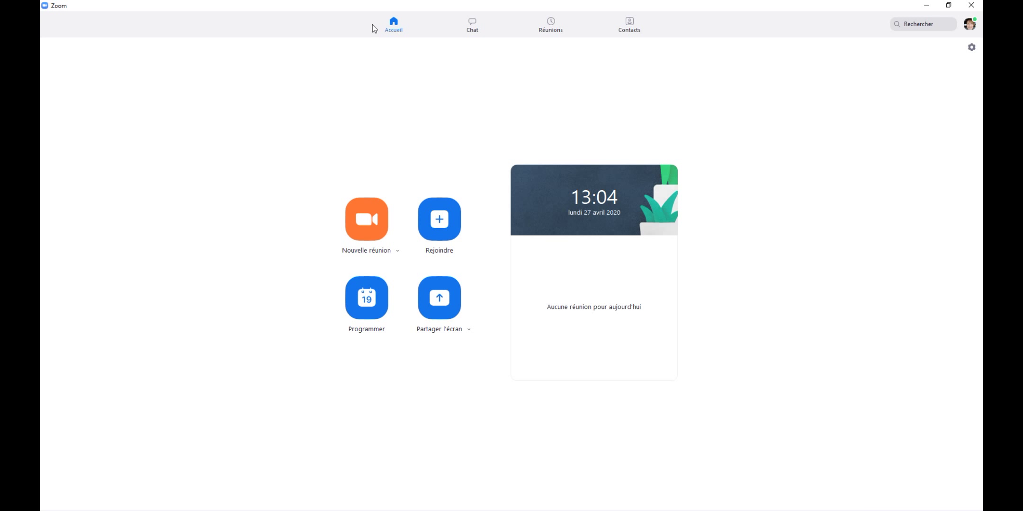
pyautogui.click(554, 24)
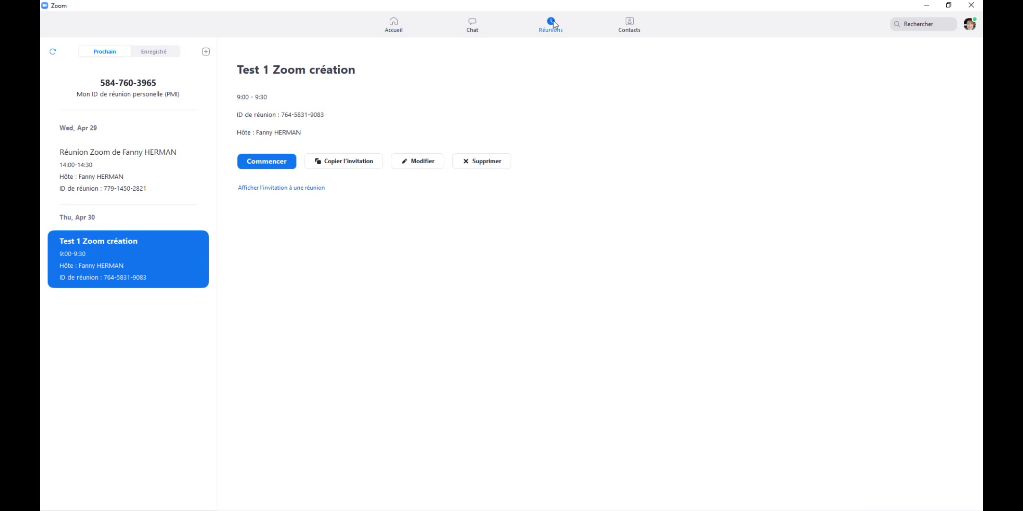